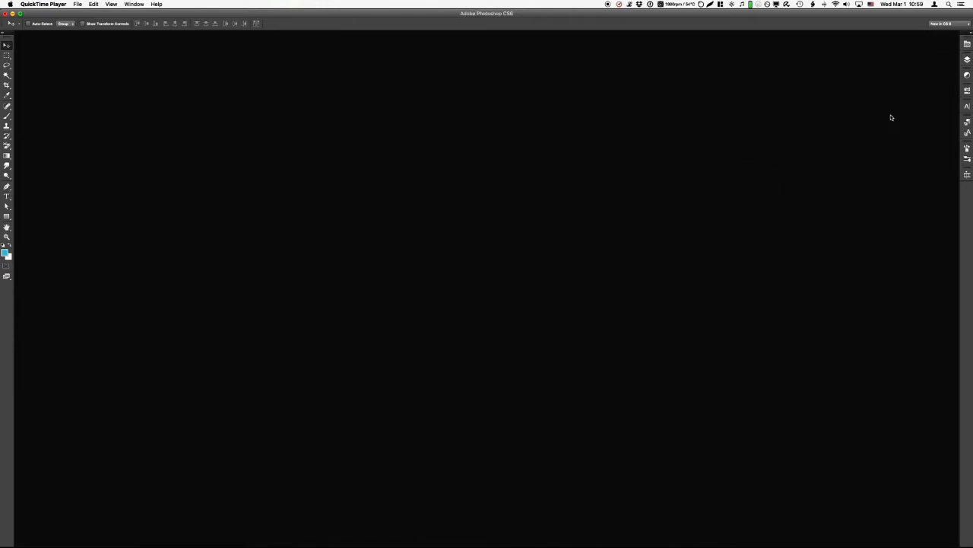
Preview the collapsed Character, Paragraph Styles and Character Styles palettes and collapse them again.
left_click(968, 111)
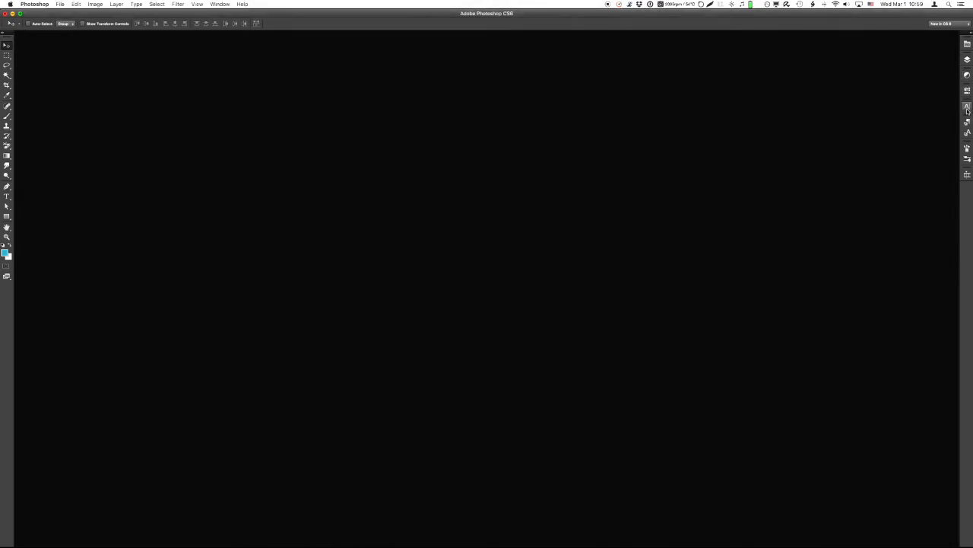
left_click(967, 109)
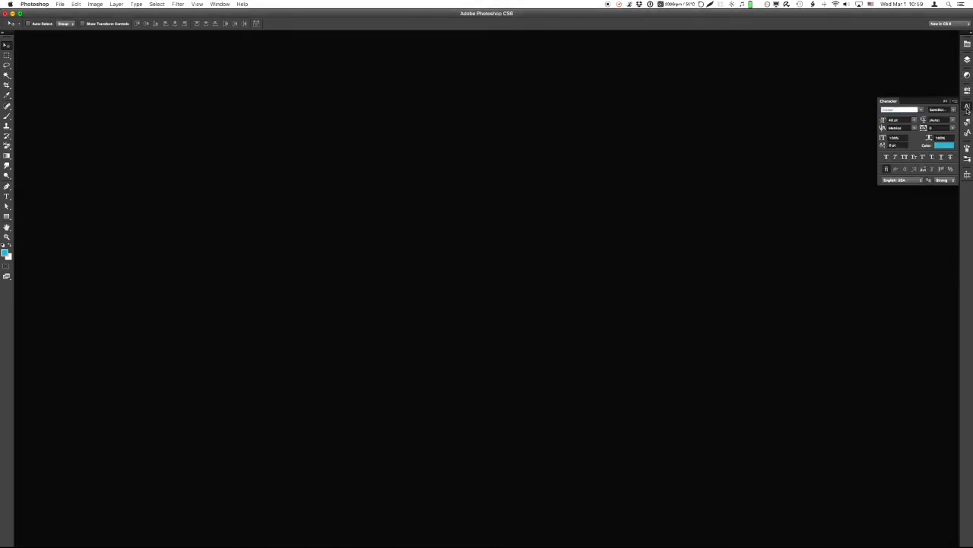
left_click(966, 123)
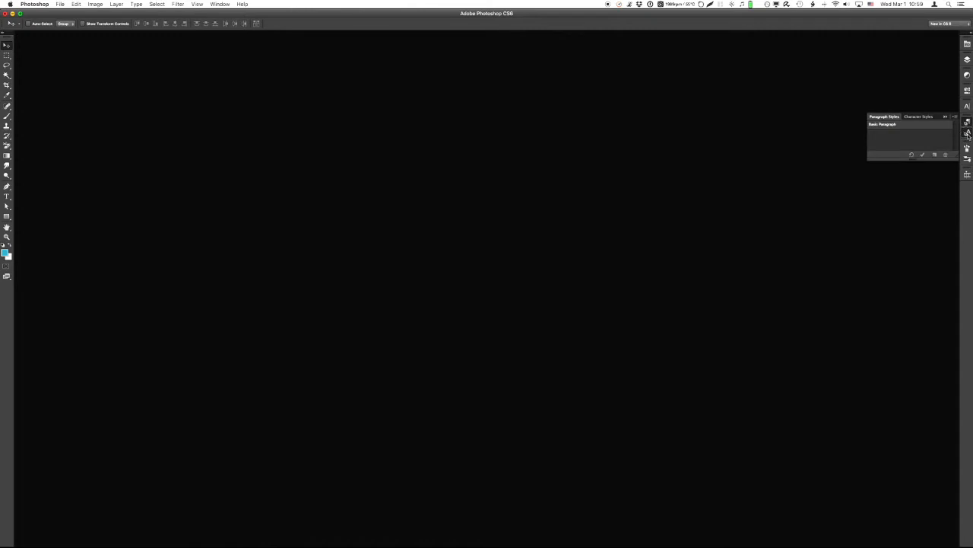
left_click(968, 134)
left_click(887, 118)
left_click(966, 122)
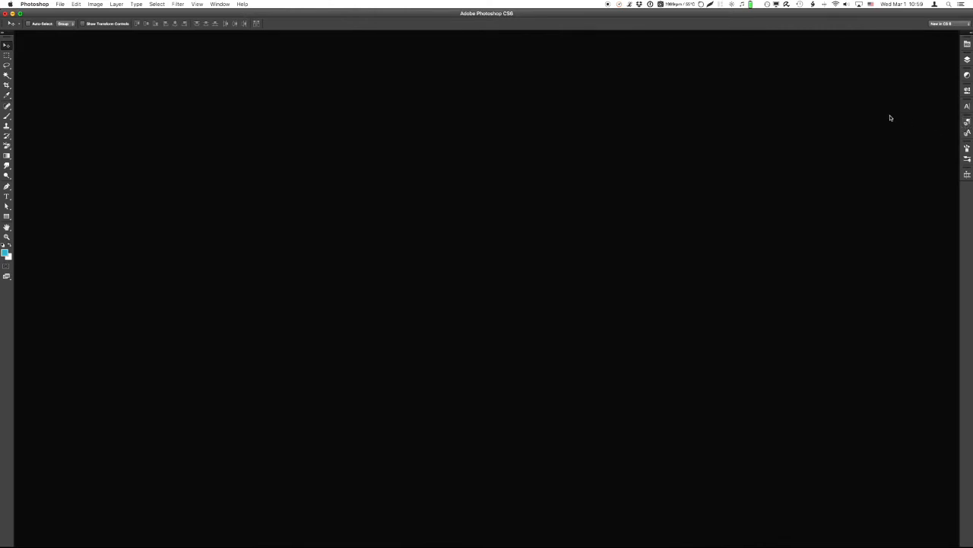
Switch to the NEC Palettes workspace and check which workspace options are available.
left_click(946, 25)
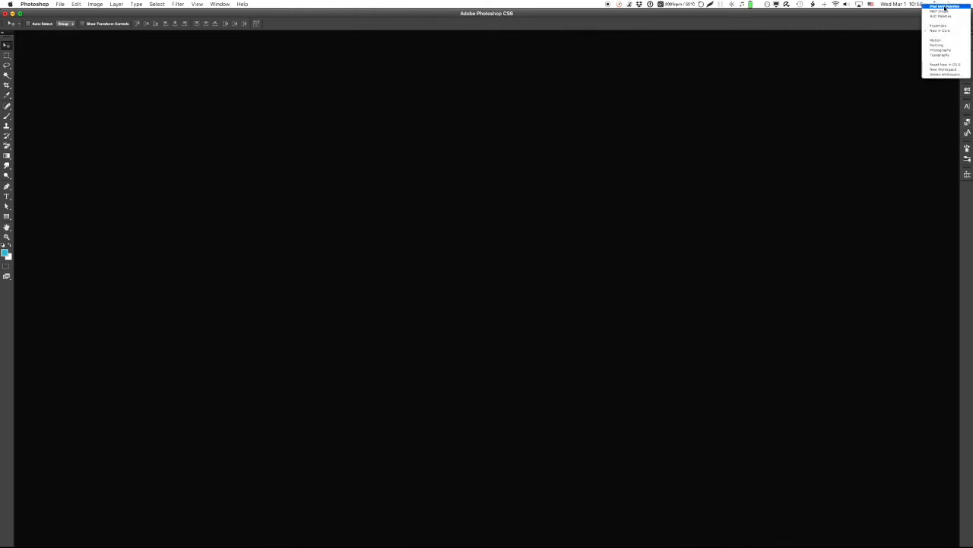
left_click(943, 16)
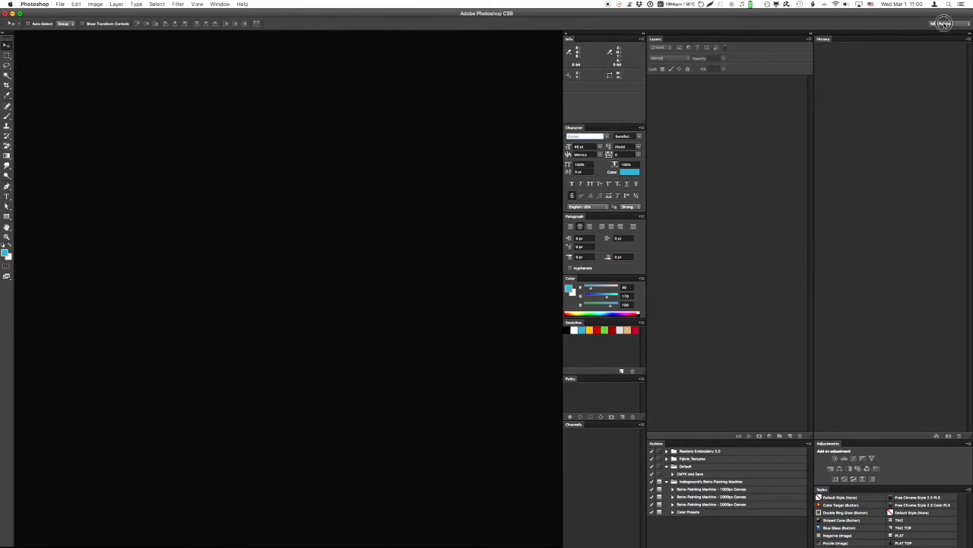
left_click(943, 24)
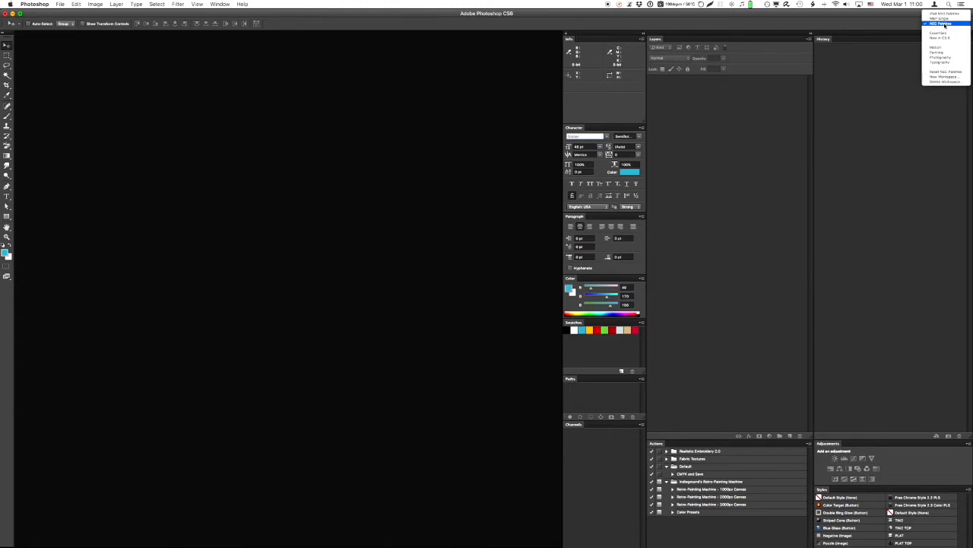
left_click(958, 79)
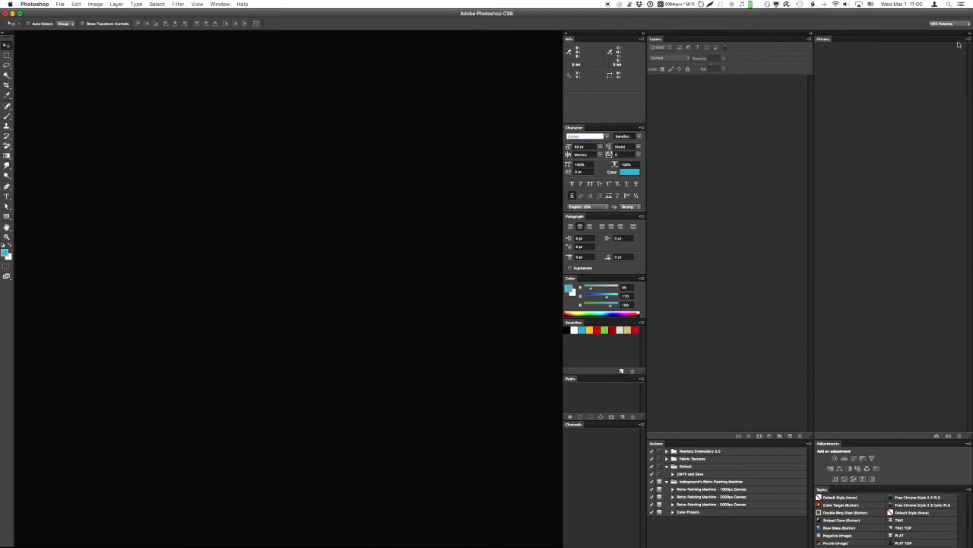
Switch to the New in CS6 workspace and detach the Character, Character Styles and Paragraph Styles palettes as floating ones.
left_click(954, 25)
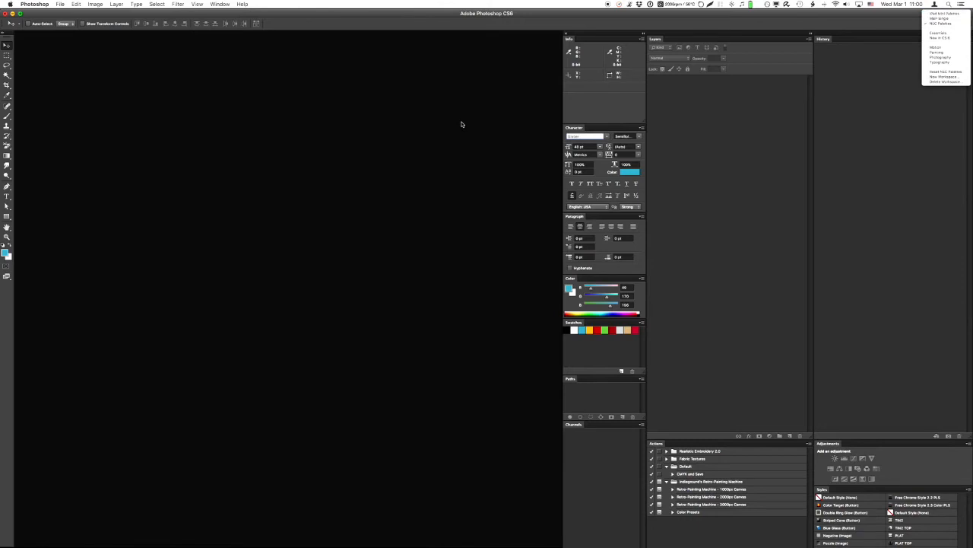
left_click(947, 38)
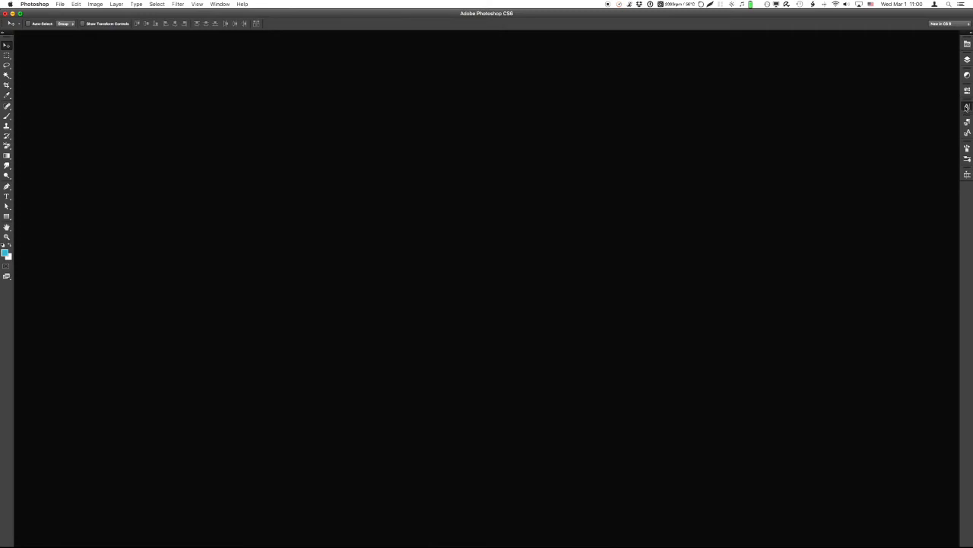
left_click(966, 107)
left_click_drag(928, 106, 798, 108)
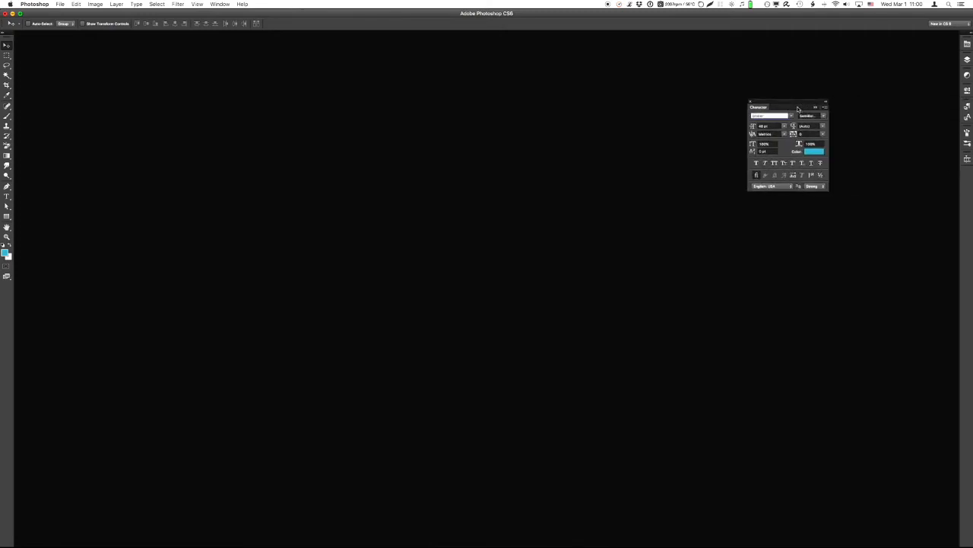
left_click(968, 107)
left_click_drag(925, 102, 770, 228)
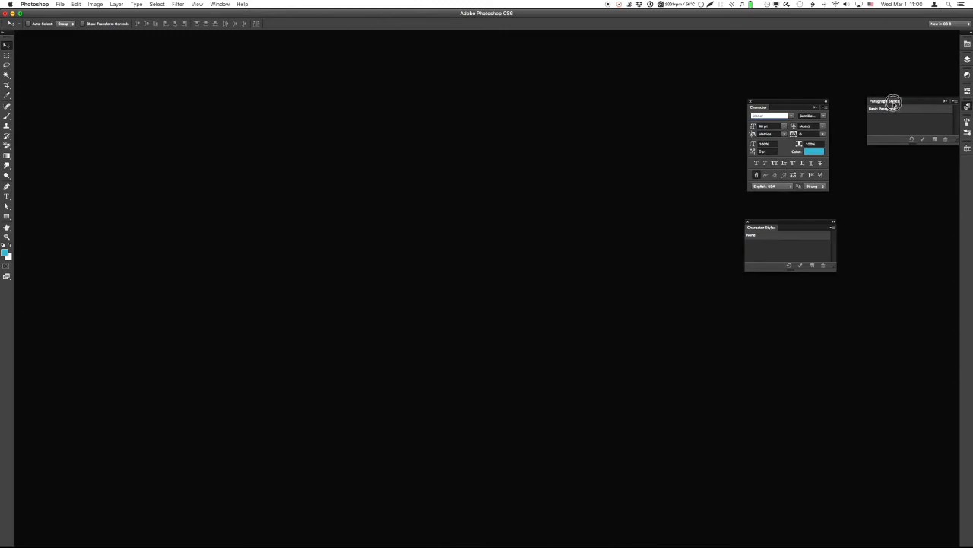
left_click_drag(895, 105, 848, 65)
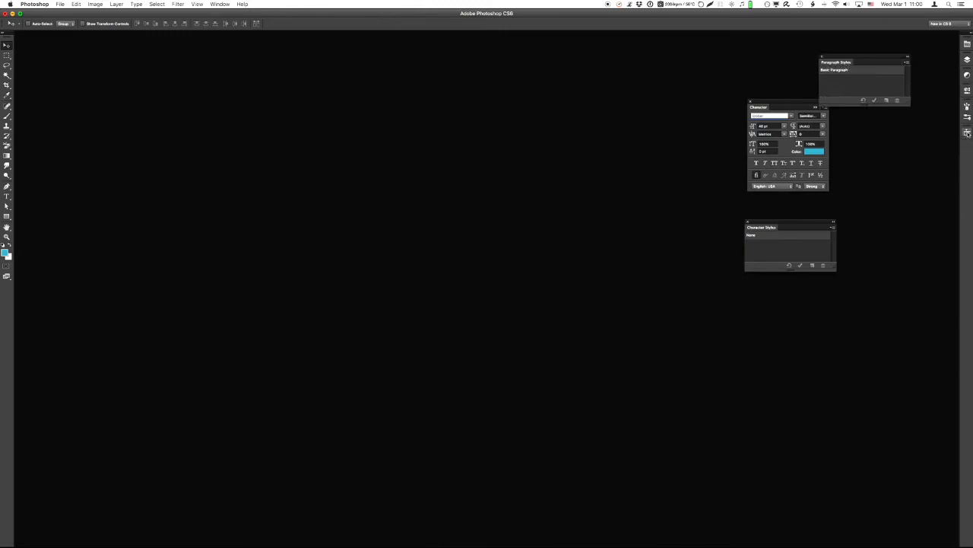
Dock the floating palettes in one column beside the collapsed icons: Paragraph Styles, Character, Character Styles from top to bottom.
left_click_drag(870, 59, 919, 34)
left_click_drag(799, 99, 923, 86)
left_click_drag(806, 225, 920, 177)
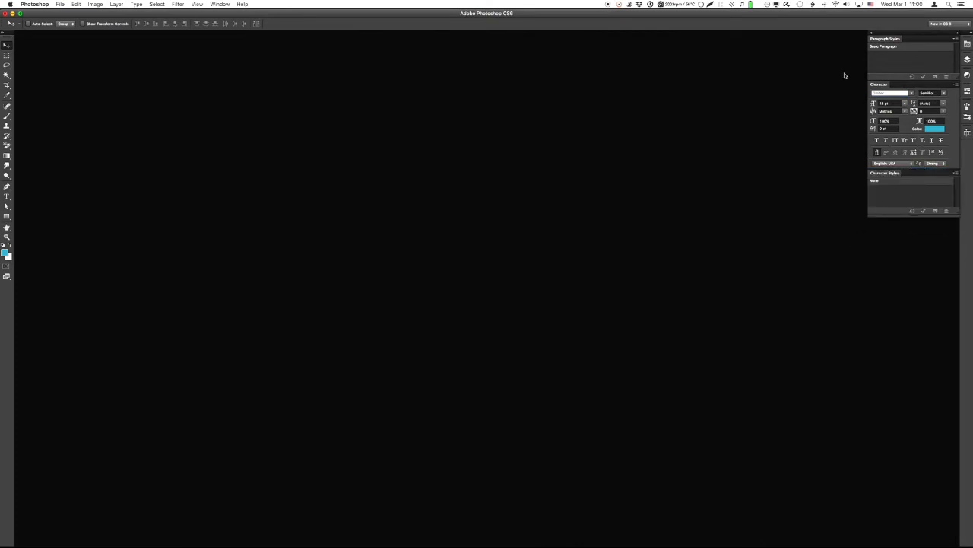
Return to the NEC Palettes workspace.
left_click(942, 23)
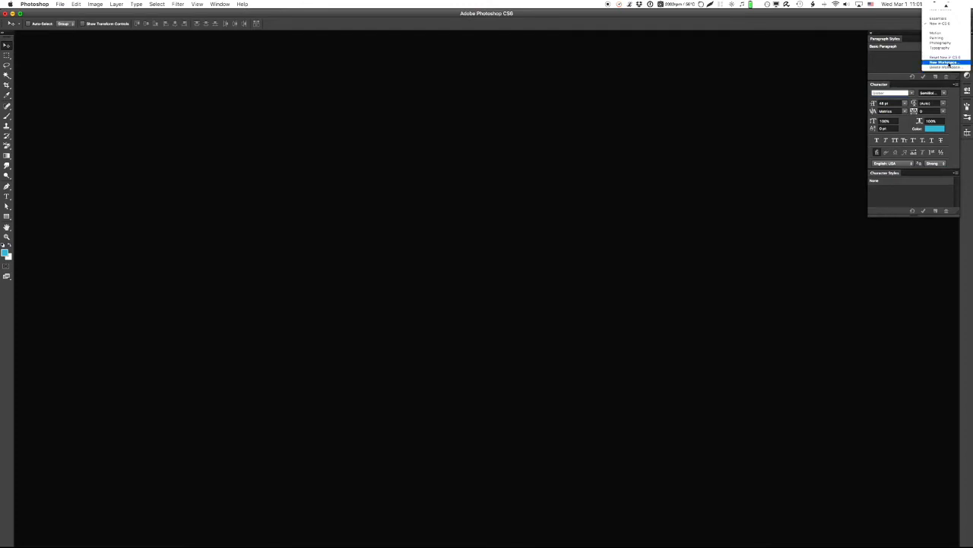
left_click(750, 118)
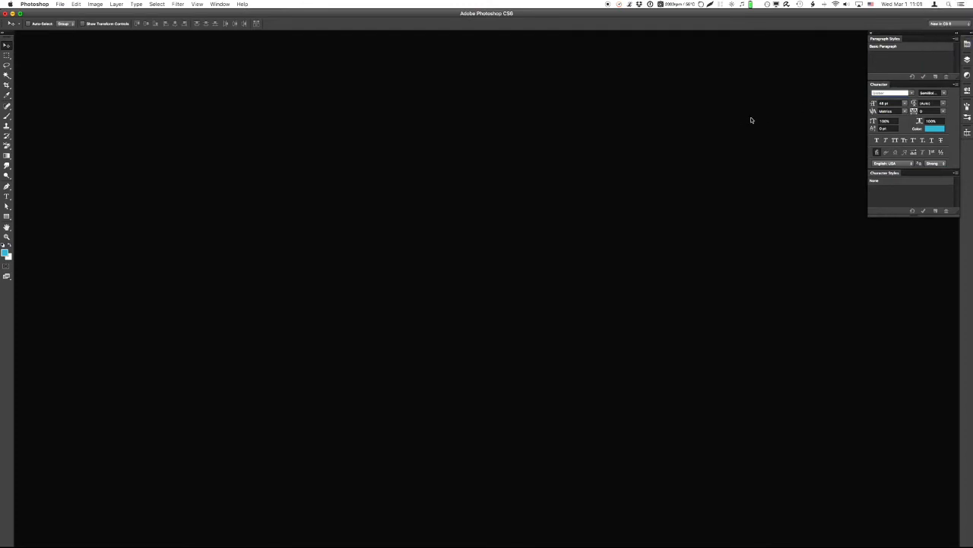
left_click(945, 24)
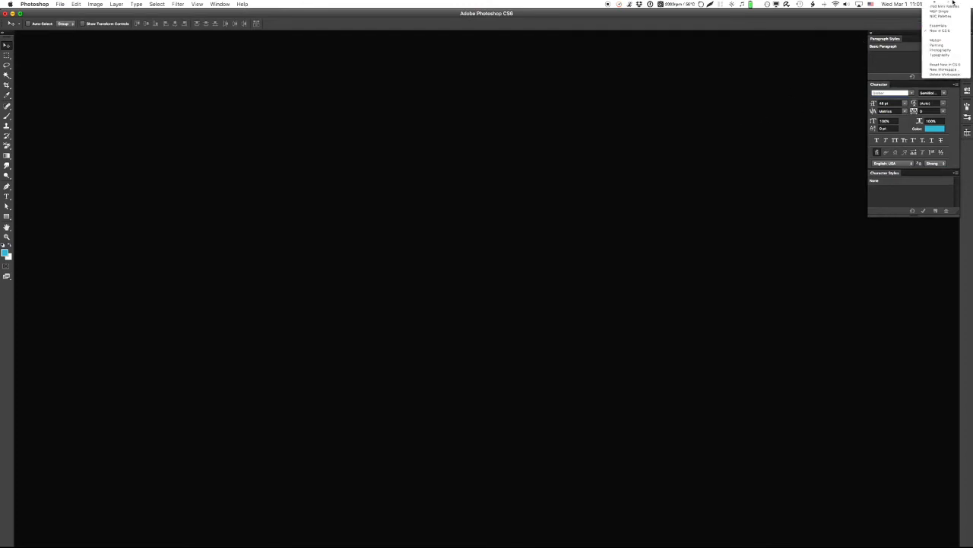
left_click(945, 17)
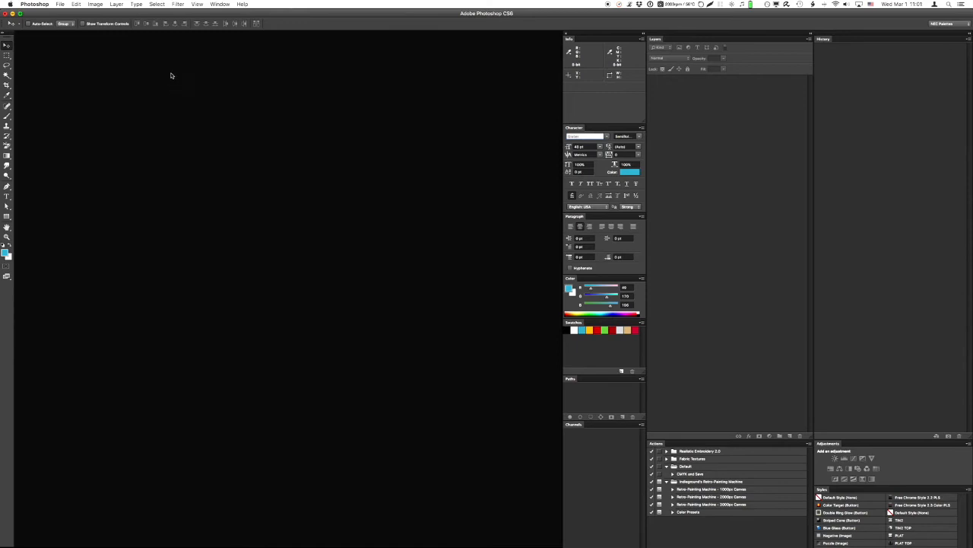
Turn off the Application Frame and move the palette group up to close the gap above it.
left_click(220, 4)
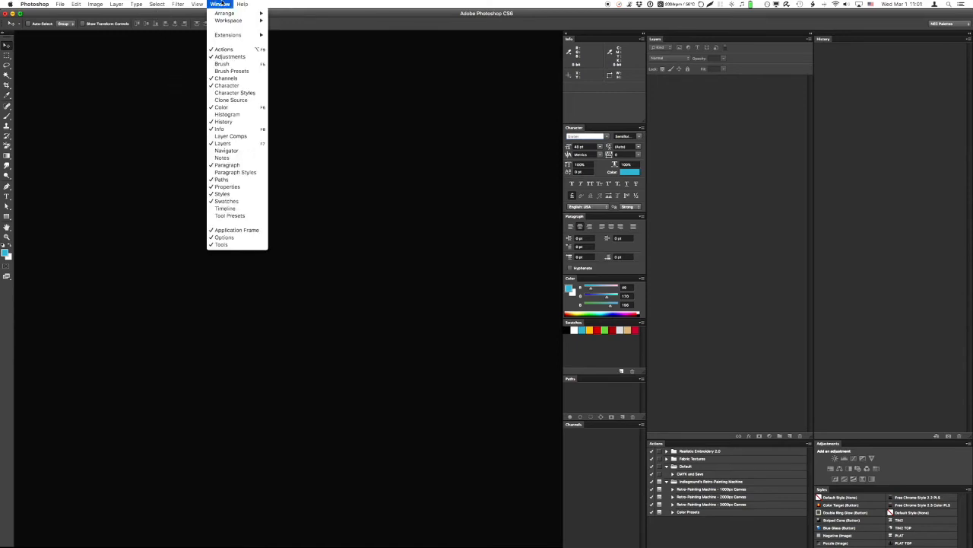
mouse_move(224, 21)
left_click(235, 231)
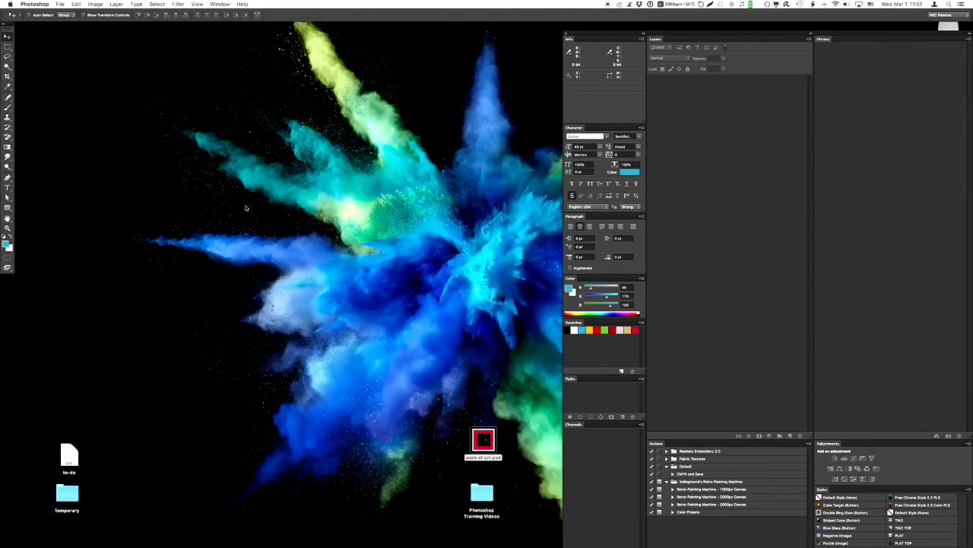
left_click_drag(583, 35, 587, 26)
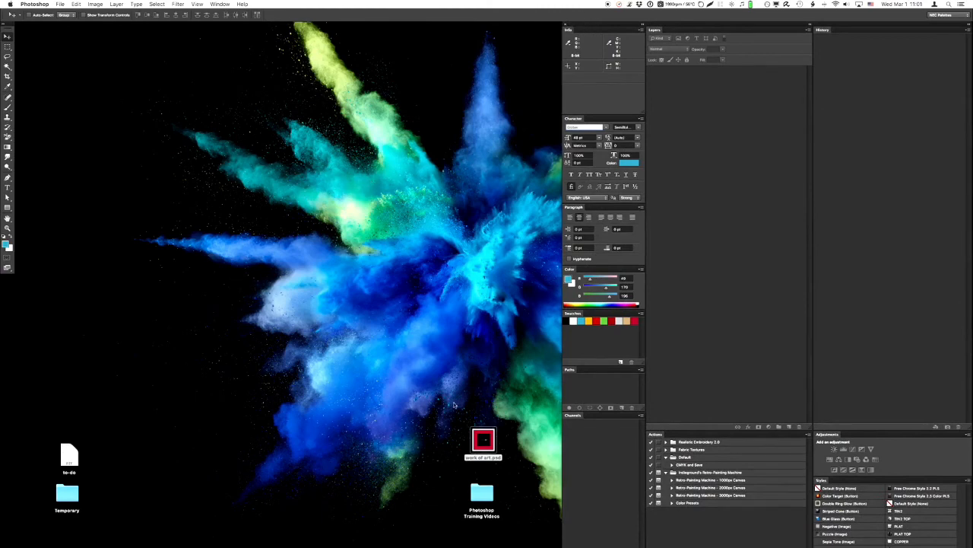
Open work of art.psd from the desktop, enlarge its view to 33.3% and position its window beside the palettes.
double_click(478, 440)
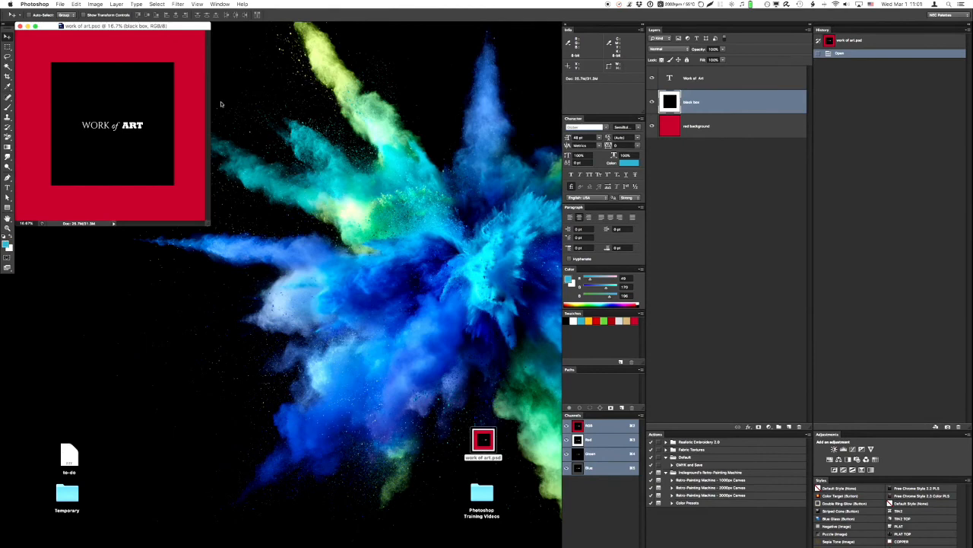
left_click_drag(171, 25, 309, 137)
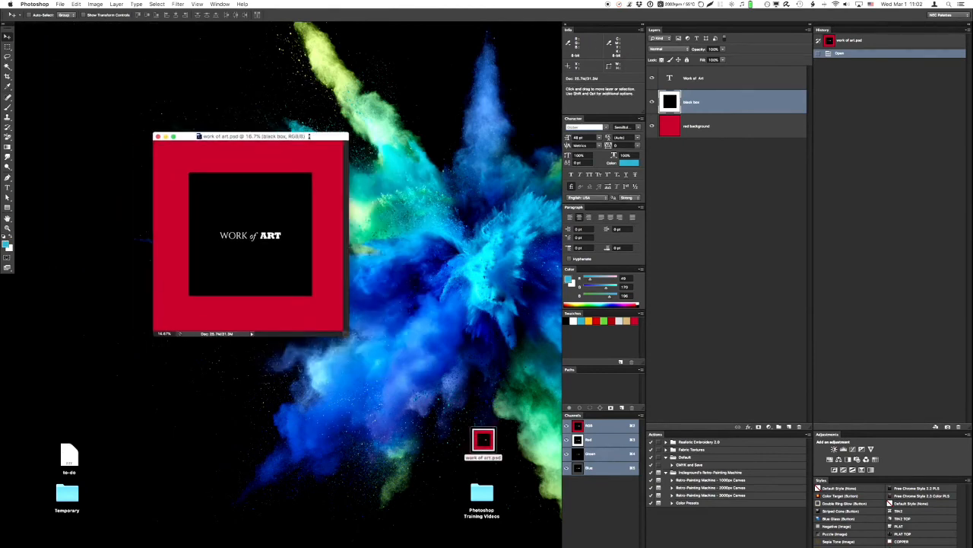
key("super+equal")
left_click_drag(320, 137, 209, 87)
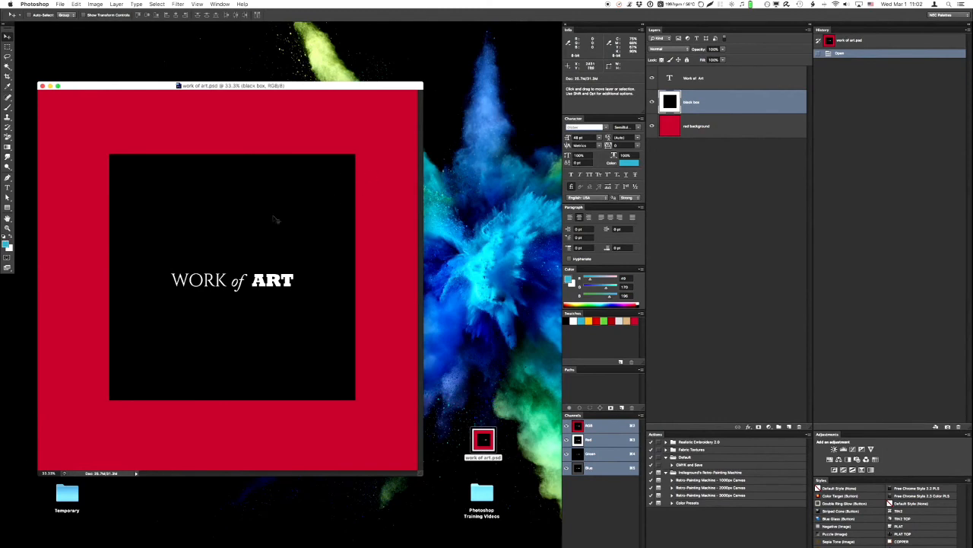
Create a 1536 × 343 pixel document with a white background and arrange it below the work of art.psd window.
key("super+n")
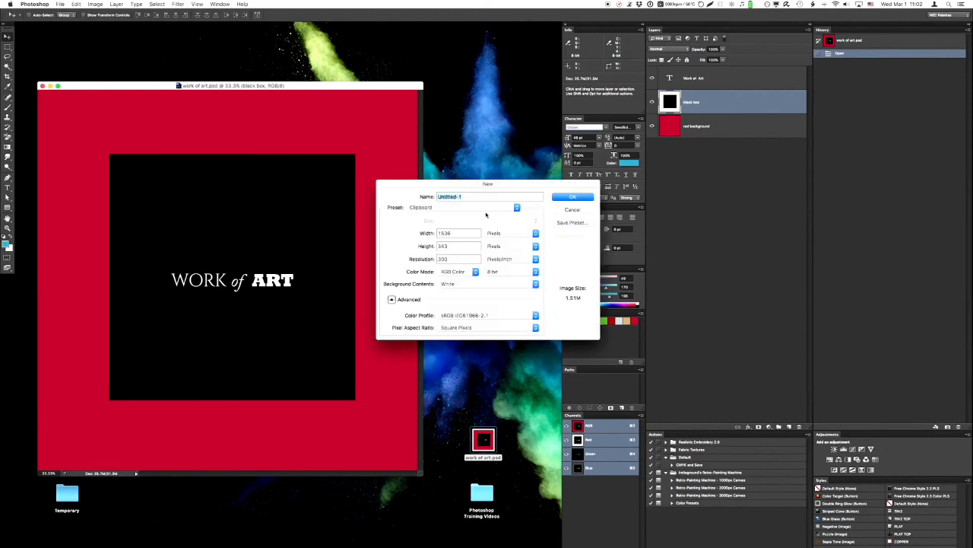
left_click(572, 197)
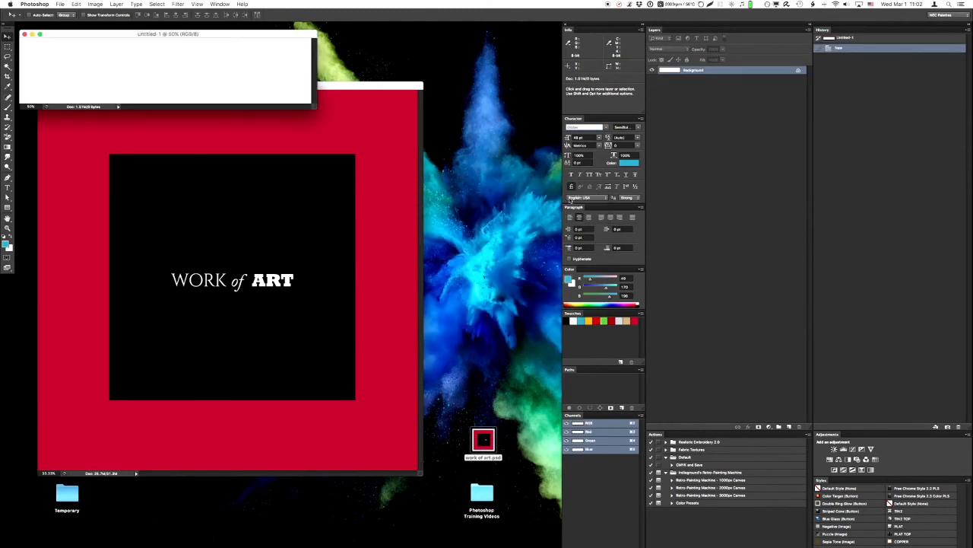
left_click_drag(177, 33, 367, 449)
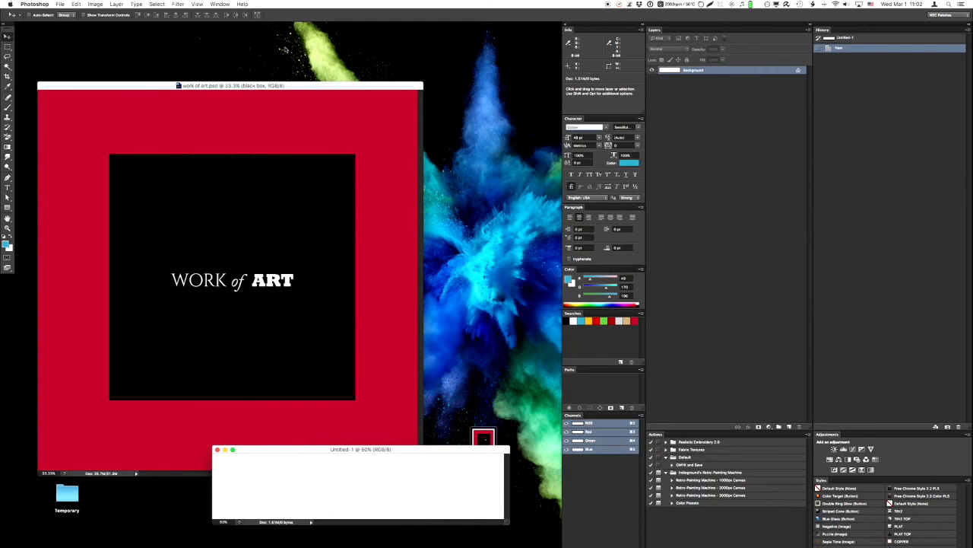
left_click_drag(292, 85, 290, 33)
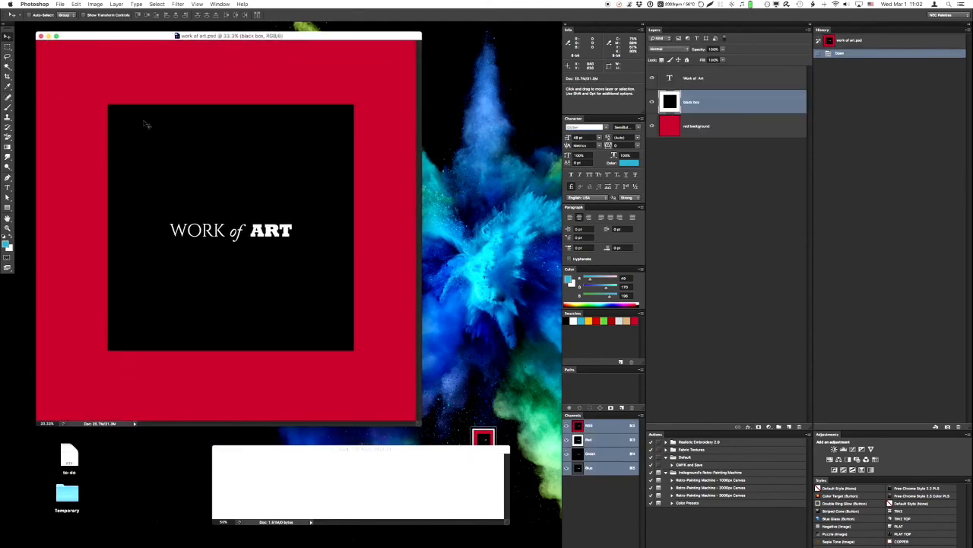
Copy the Work of Art text layer into the new document and fill its Background layer with the blue foreground color.
left_click(687, 82)
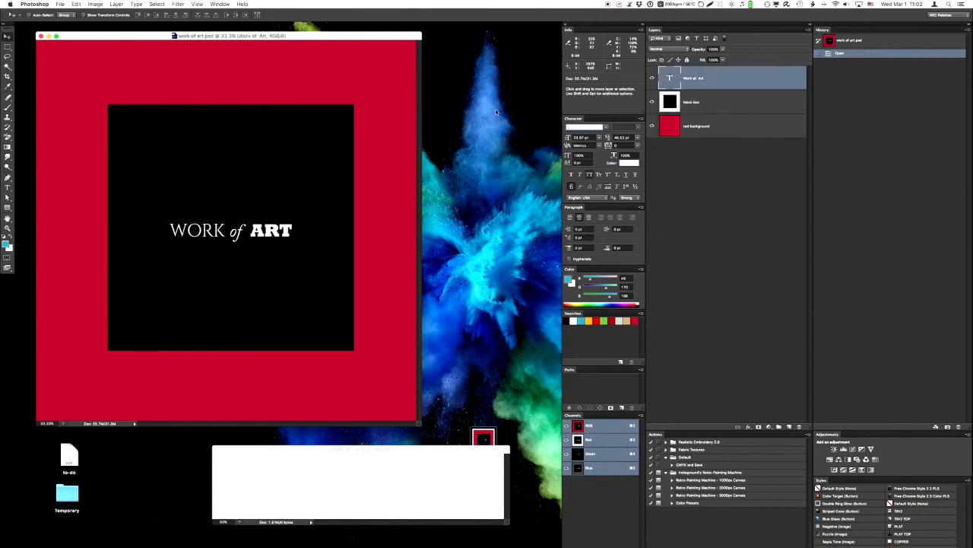
left_click_drag(693, 83, 333, 502)
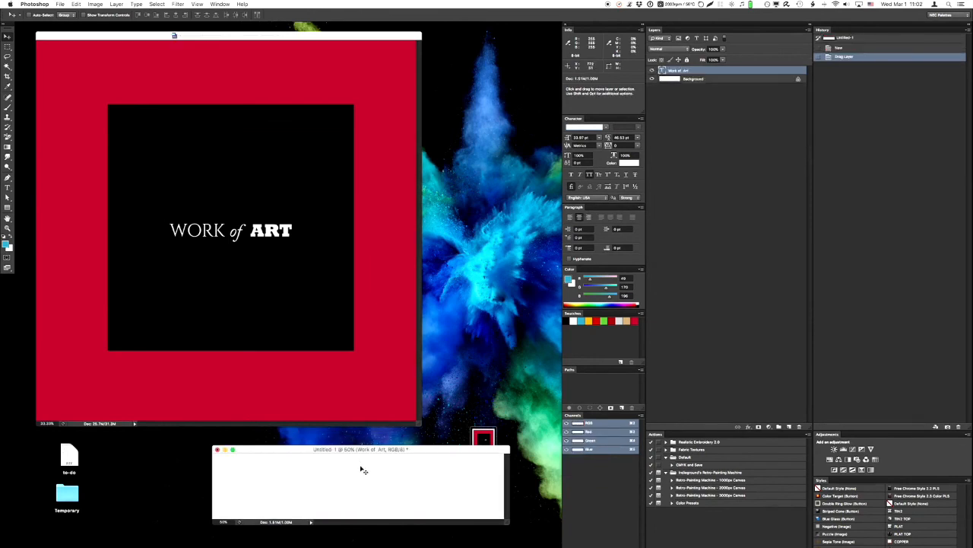
left_click(705, 80)
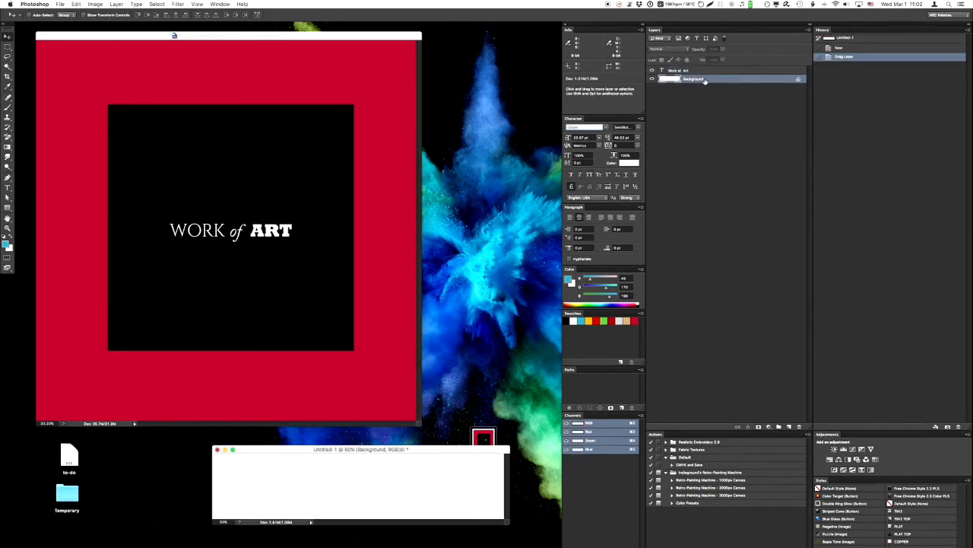
key("alt+BackSpace")
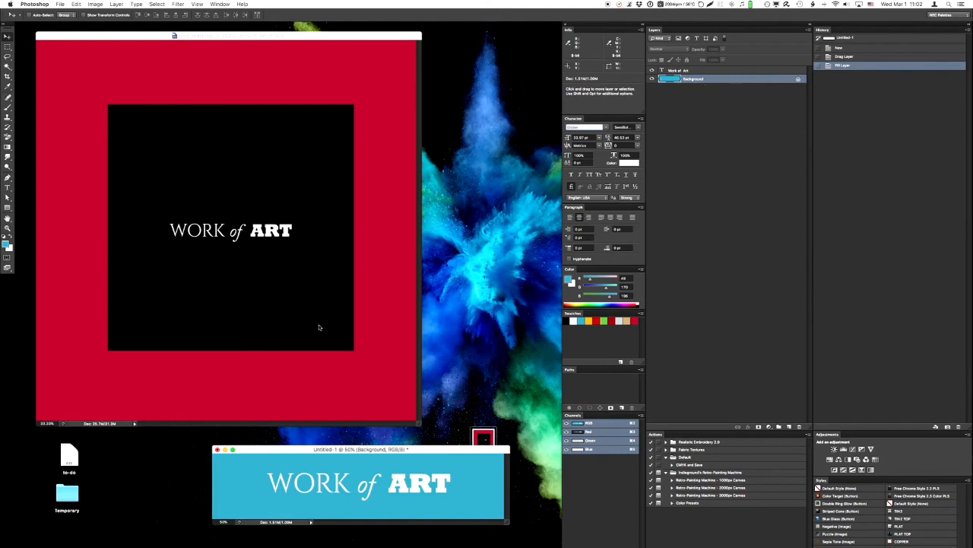